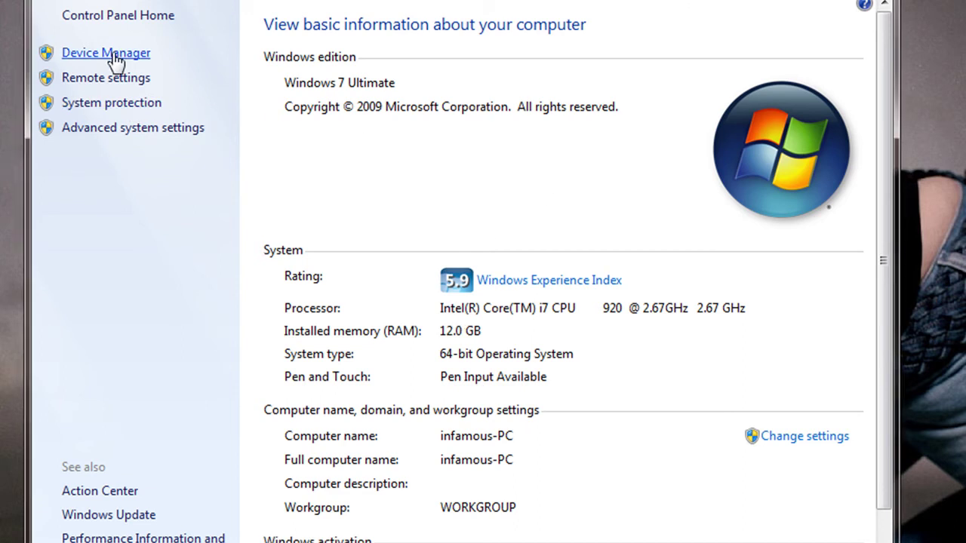
Step: Reveal the NVIDIA GeForce 9800 GTX/9800 GTX+ under Display adapters in Device Manager
click(97, 106)
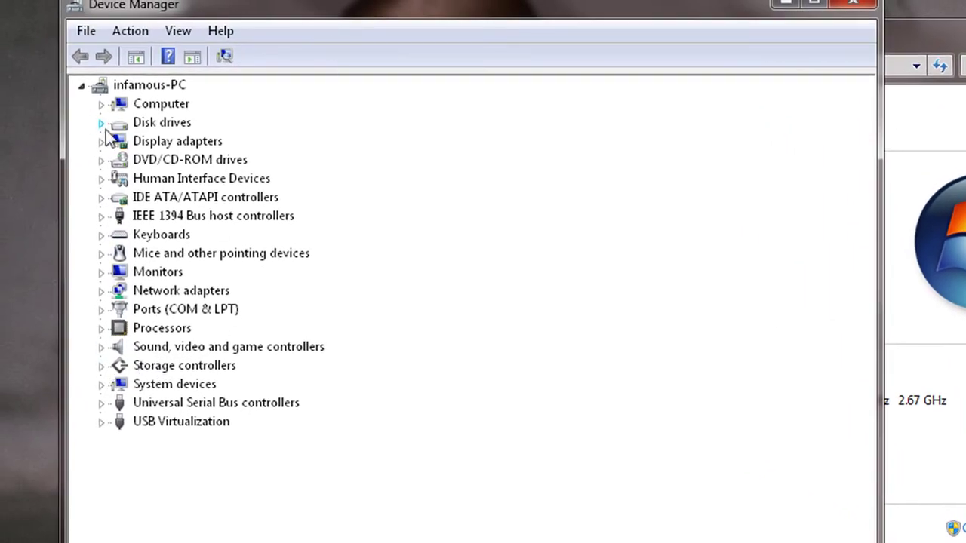
click(101, 141)
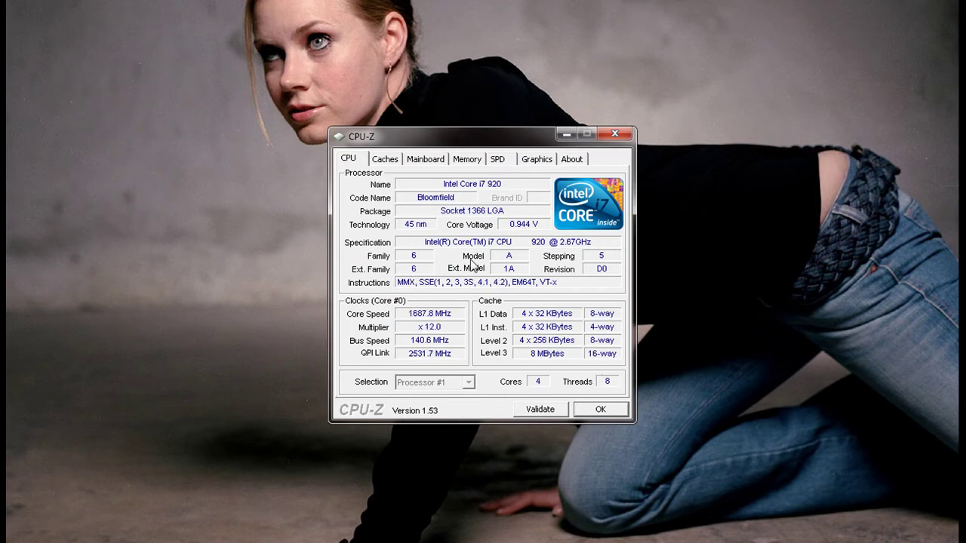
Step: View the Intel Core i7 920's cache details on CPU-Z's Caches tab
click(386, 161)
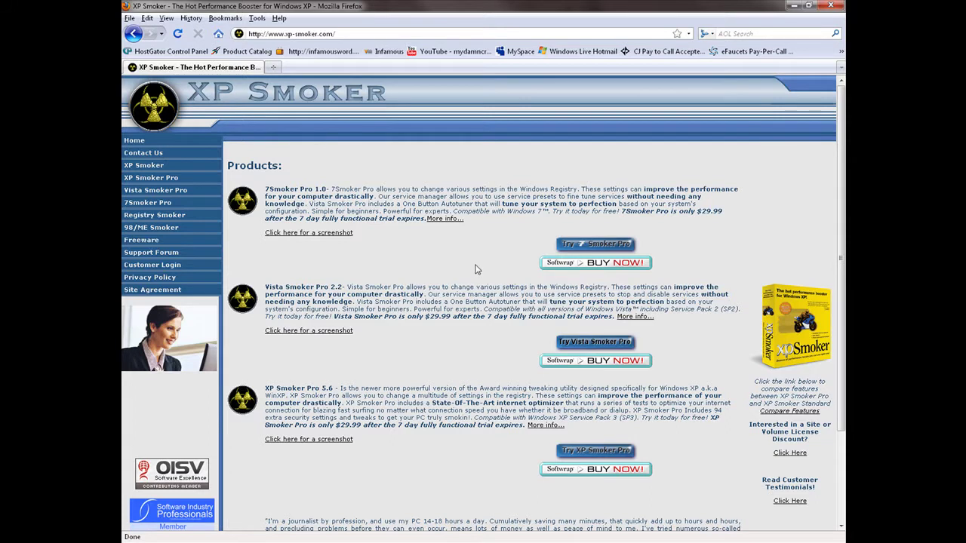
Step: Scroll through the XP Smoker Products page listing the Smoker Pro tuning tools
scroll(520, 378, down, 3)
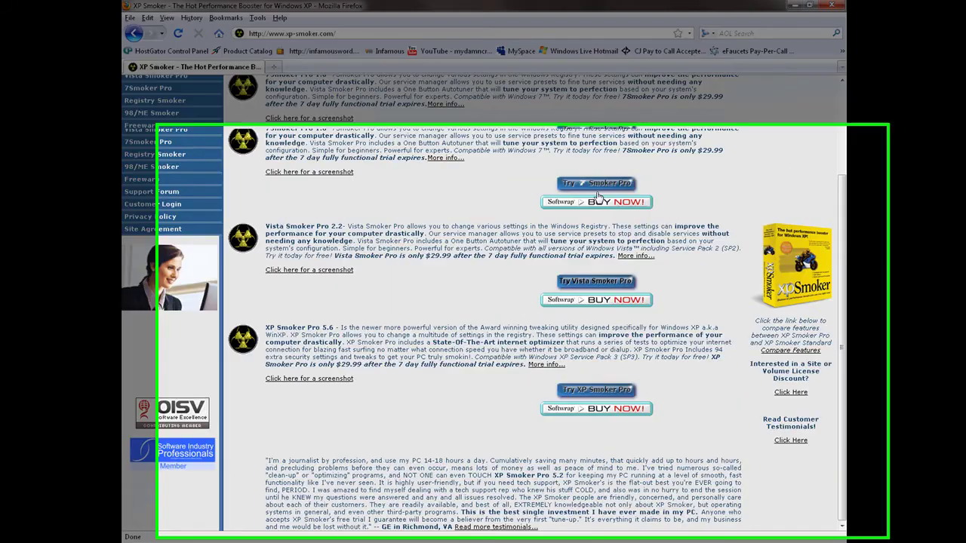
scroll(596, 326, up, 3)
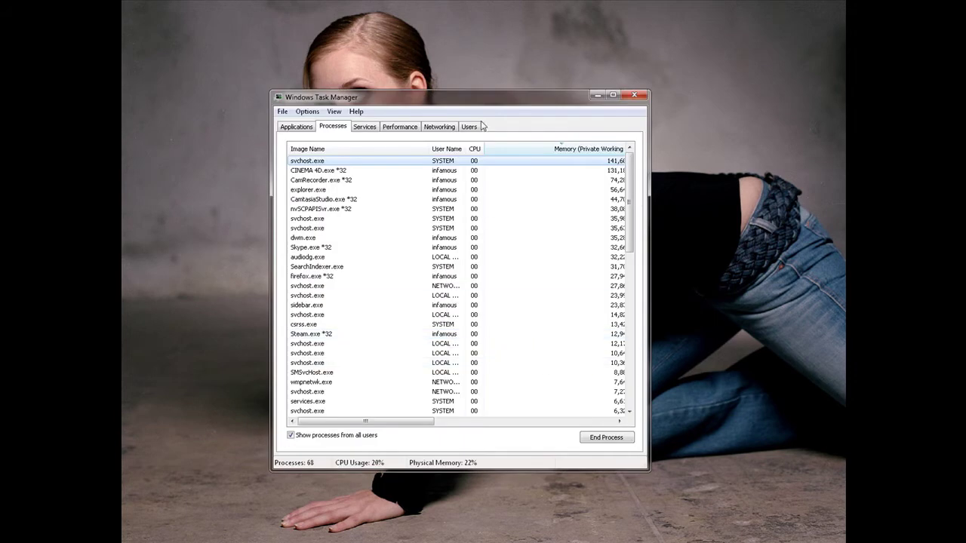
Step: Check the CPU and memory usage figures on Task Manager's Performance tab
click(400, 127)
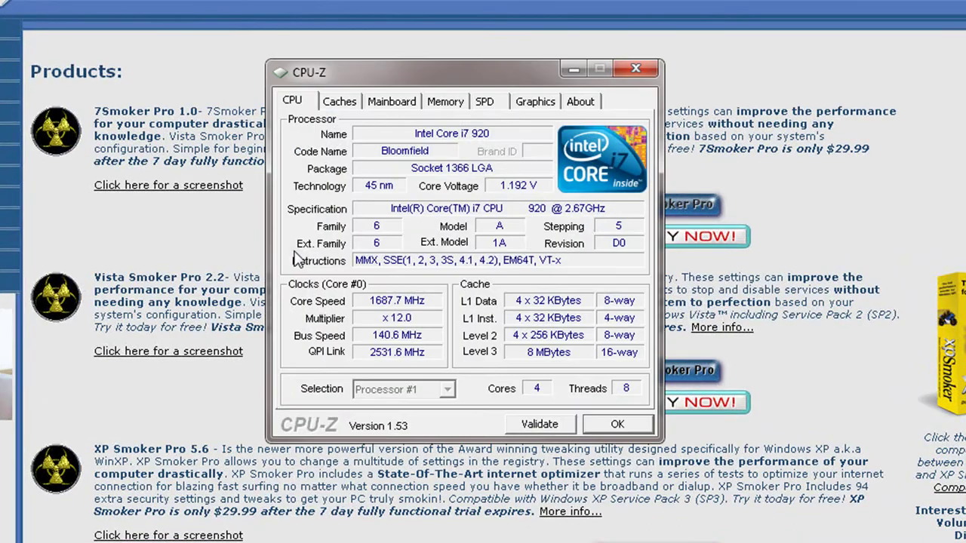
Step: View the Core i7 920's cache sizes in CPU-Z
click(326, 105)
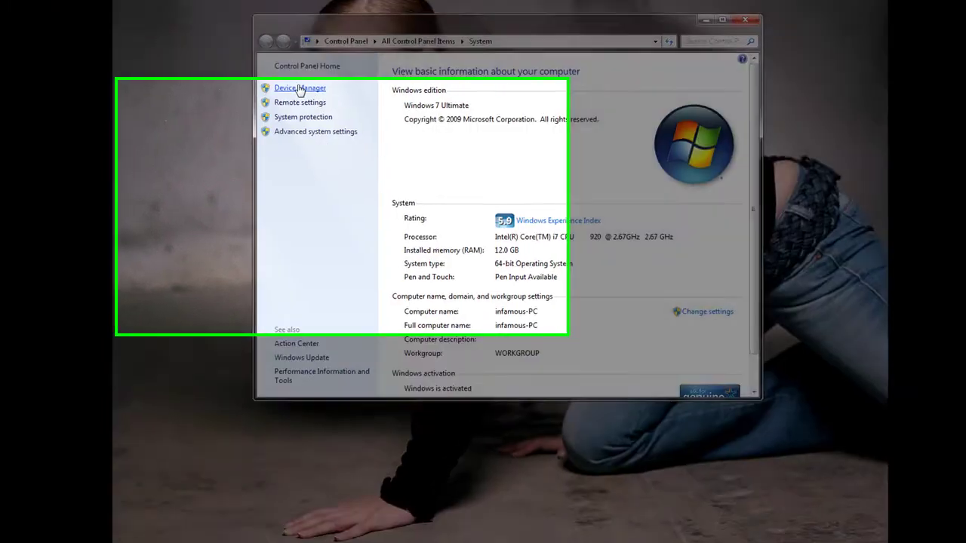
Step: Open the Virtual Memory dialog through Advanced system settings and Performance Options
click(358, 44)
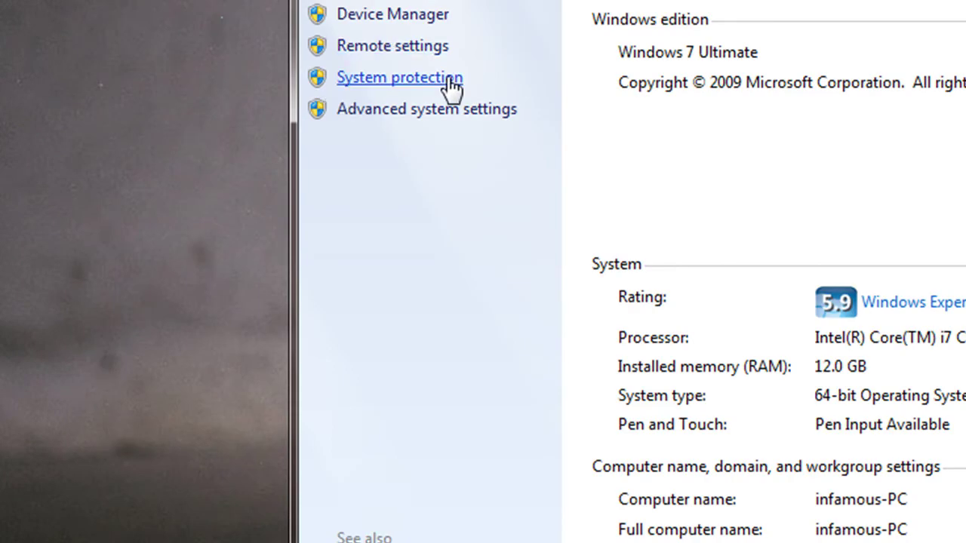
click(438, 113)
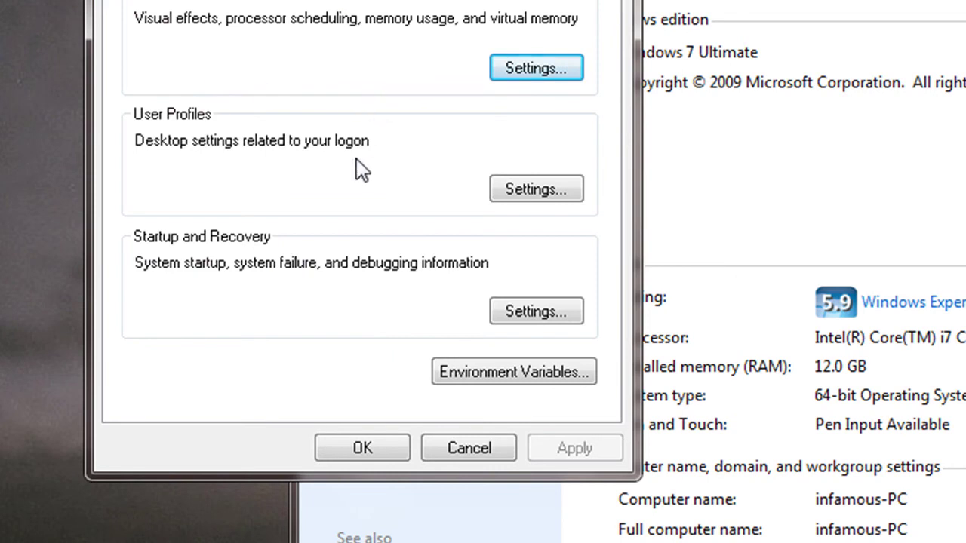
click(490, 77)
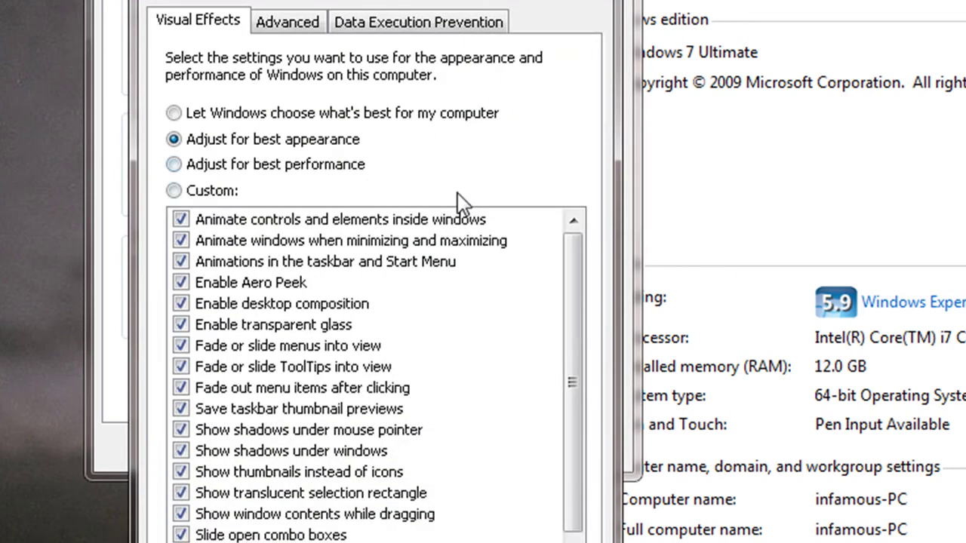
click(408, 24)
click(313, 29)
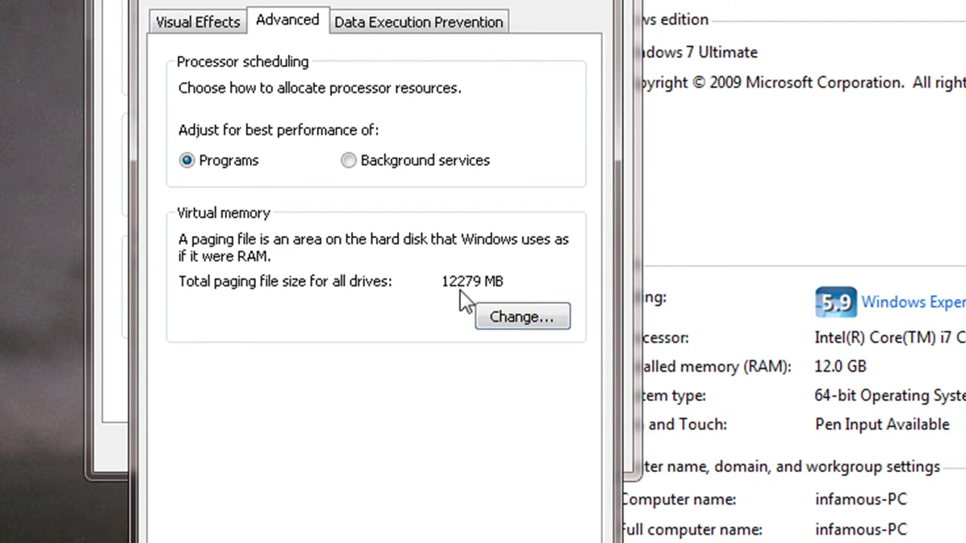
click(523, 318)
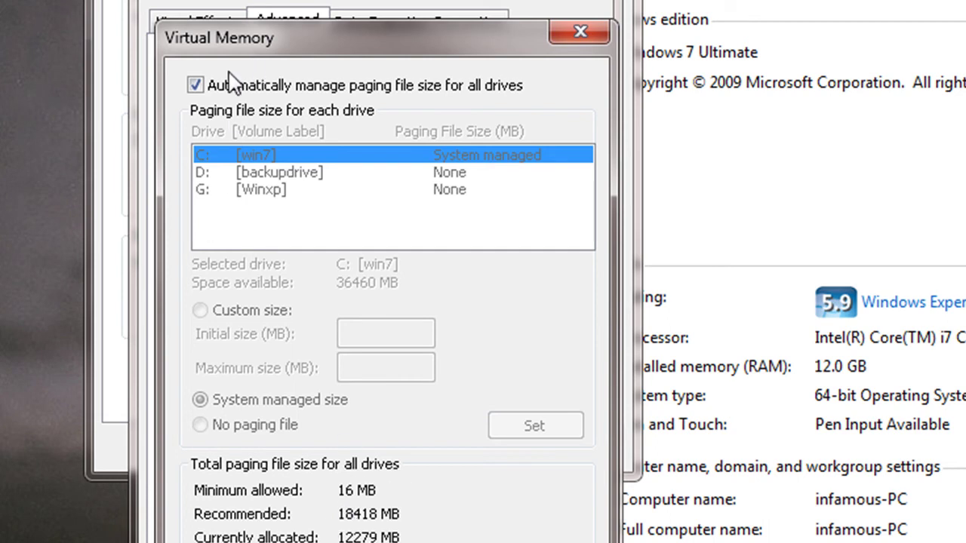
Step: Turn off automatic paging file management and give D: a custom 1024–4096 MB size
click(195, 85)
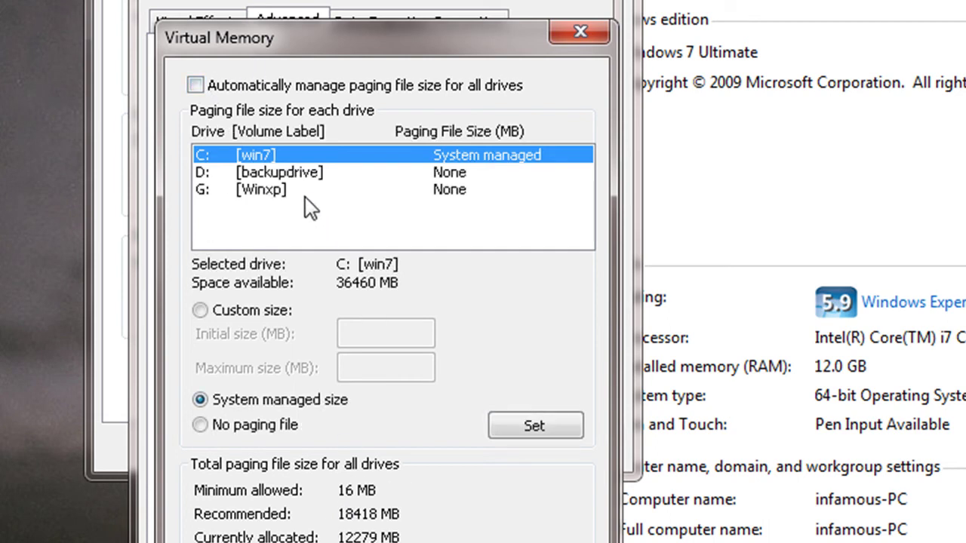
click(249, 173)
click(255, 190)
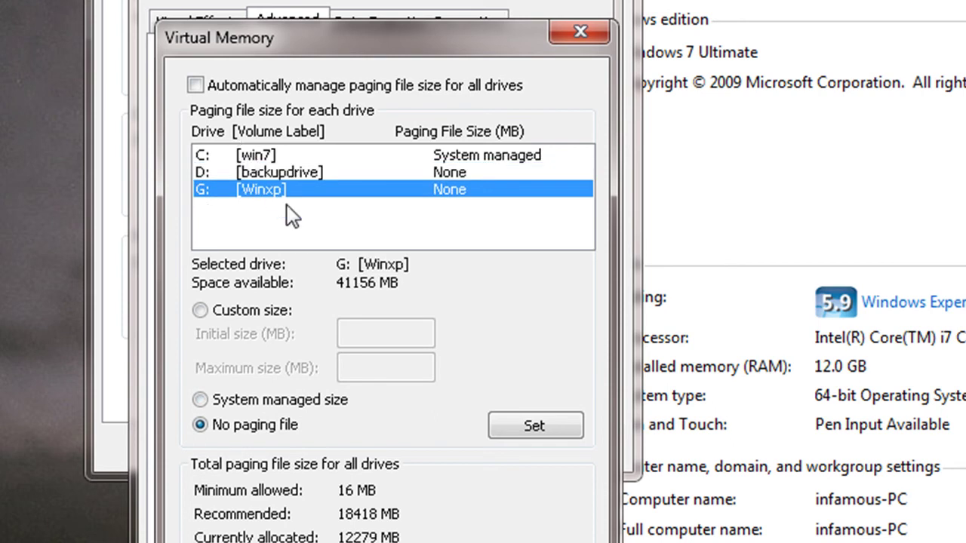
click(247, 175)
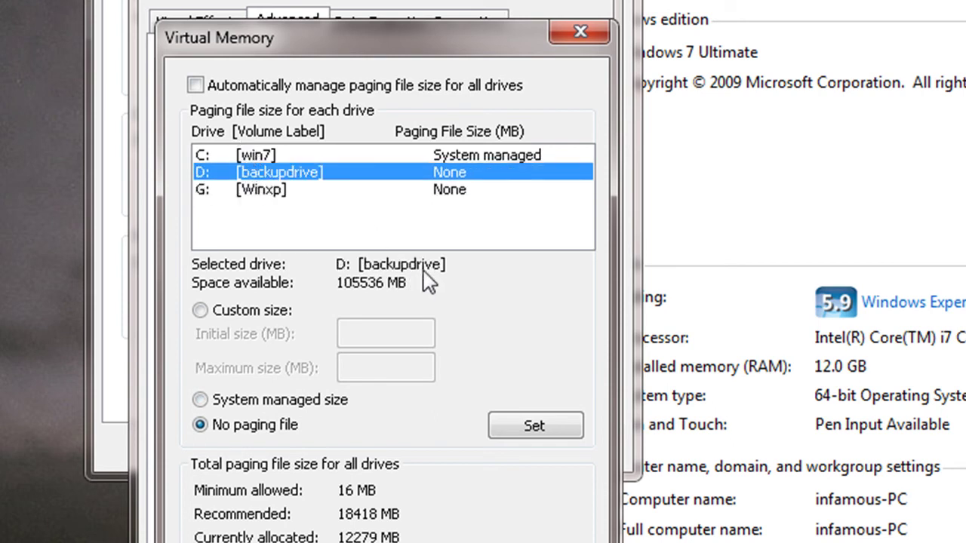
click(200, 311)
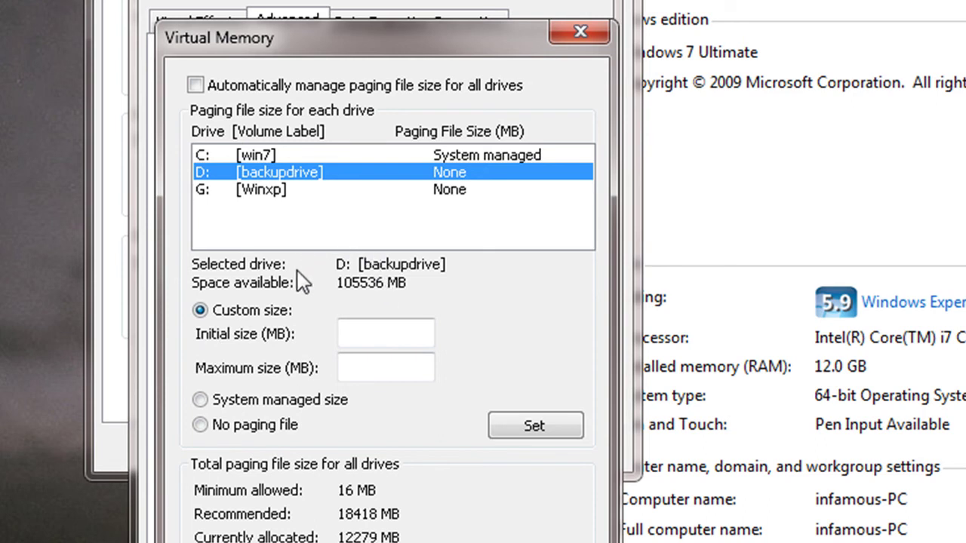
click(410, 339)
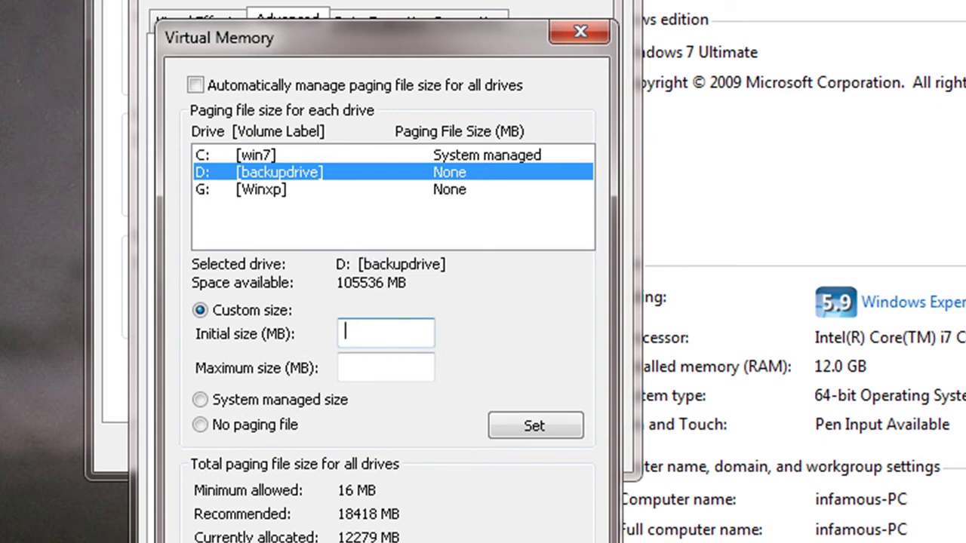
text(1024)
click(388, 365)
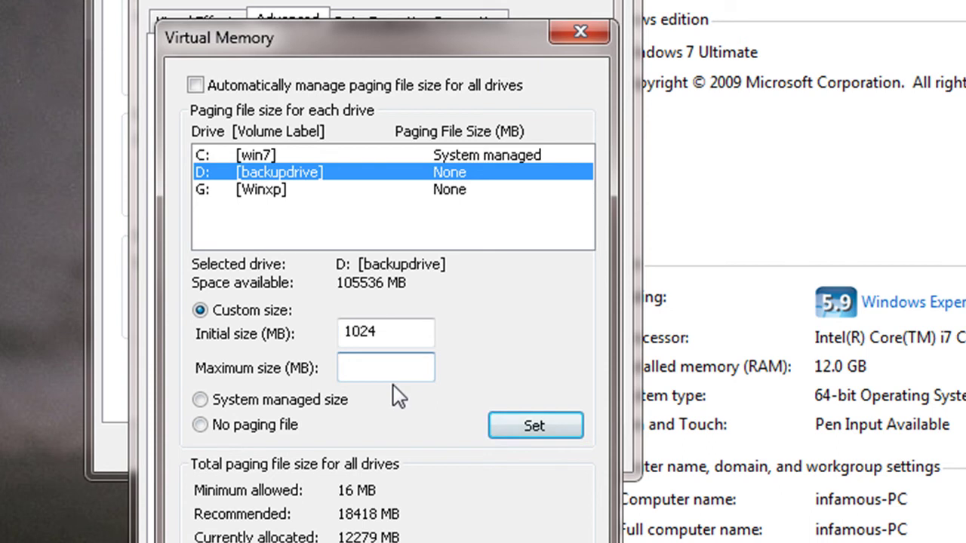
text(4096)
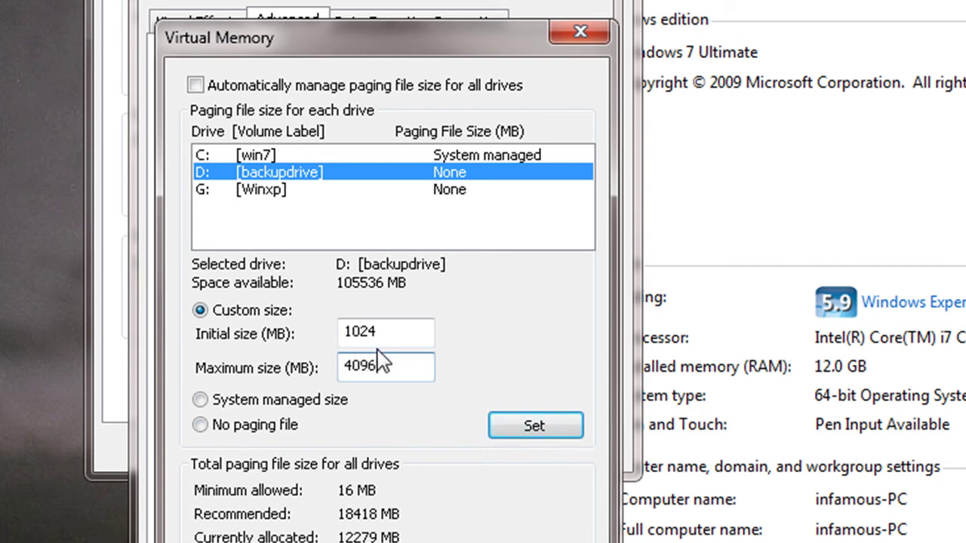
Step: Try the same 1024–4096 MB custom size on C:, then close Virtual Memory unchanged
click(263, 159)
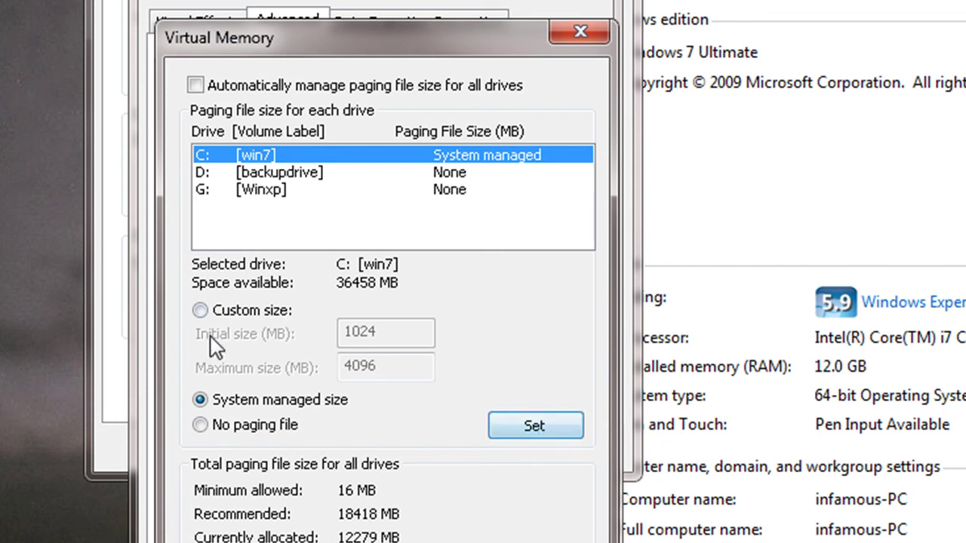
click(206, 315)
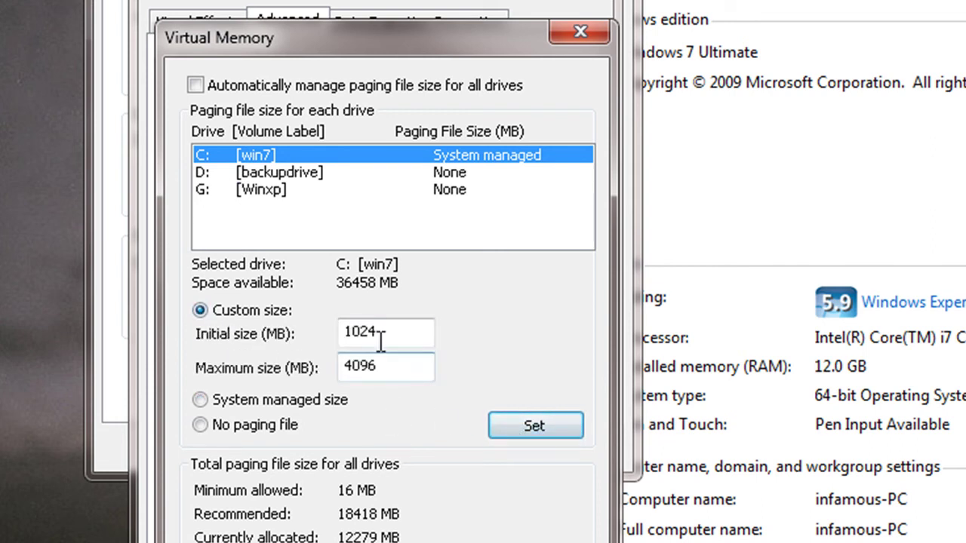
drag(383, 336, 339, 328)
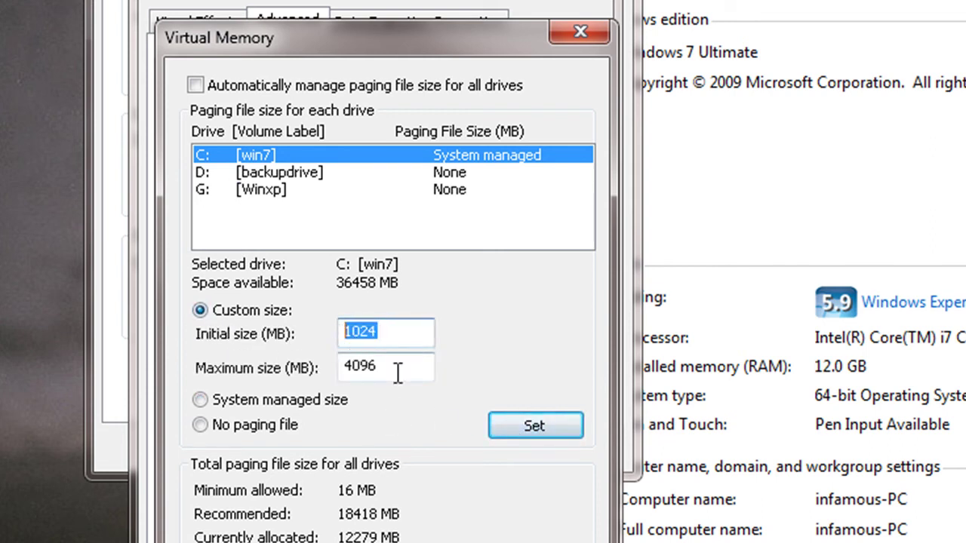
drag(394, 368, 336, 369)
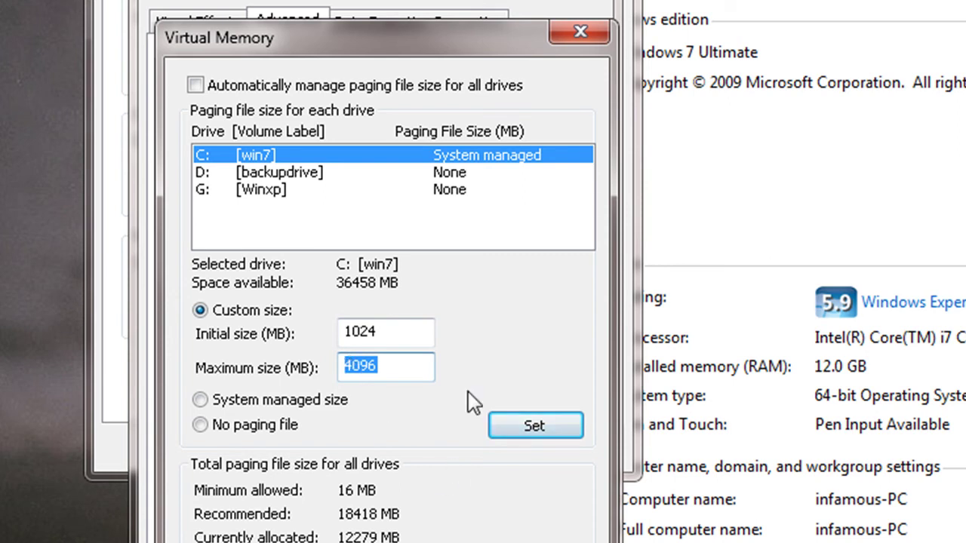
click(414, 330)
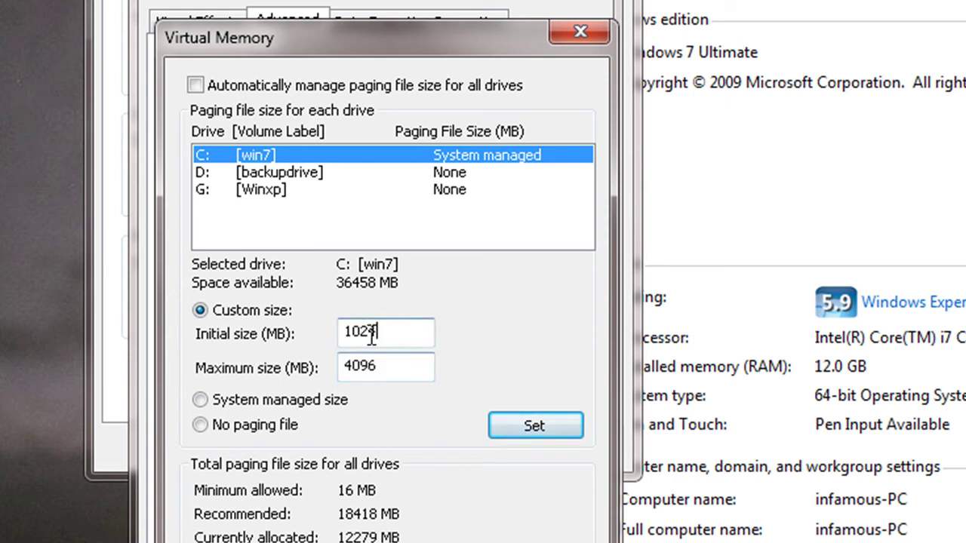
double_click(415, 330)
key(Tab)
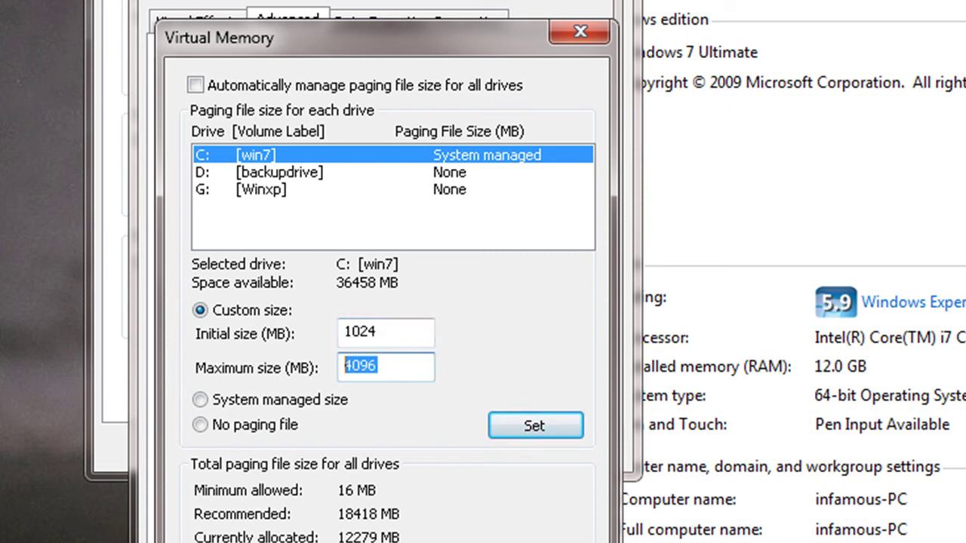
click(526, 540)
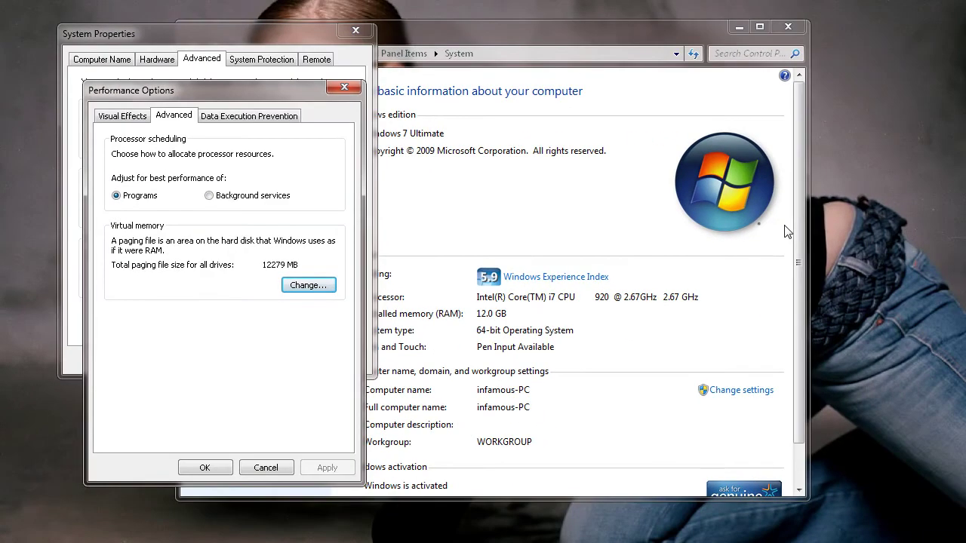
Step: Cancel Performance Options and System Properties, then start a Google search for 3dguru in Firefox
click(282, 469)
click(271, 362)
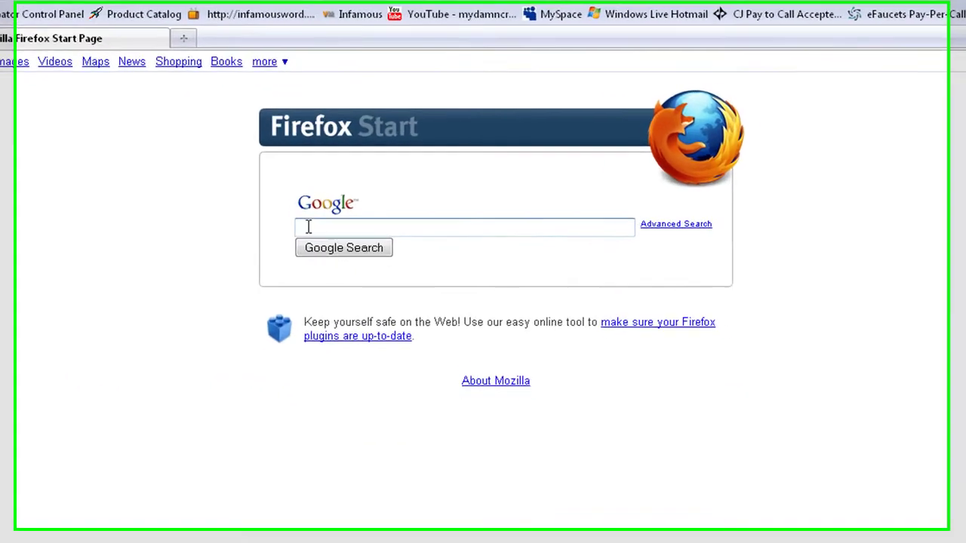
text(3dguru)
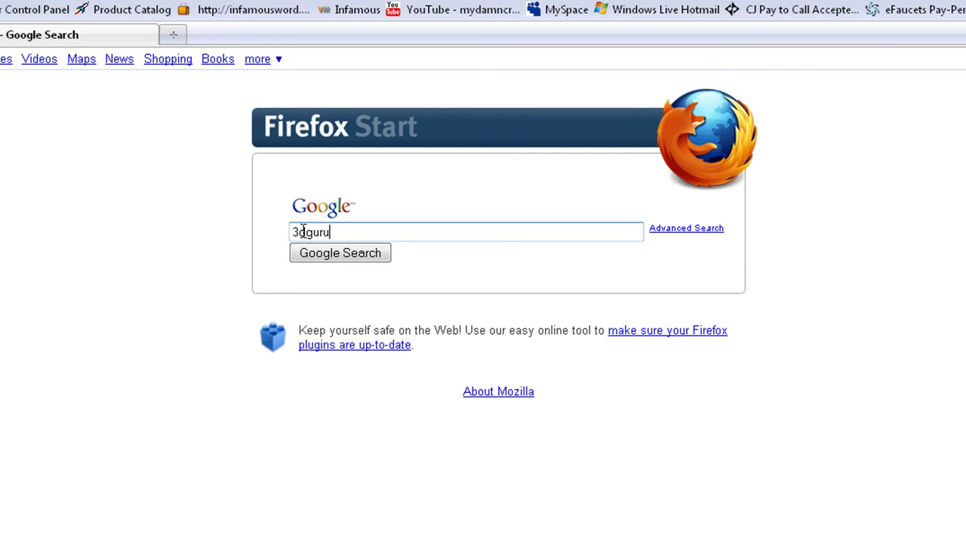
Step: Search Google for 3dguru and go to Guru3D's downloads section
key(Return)
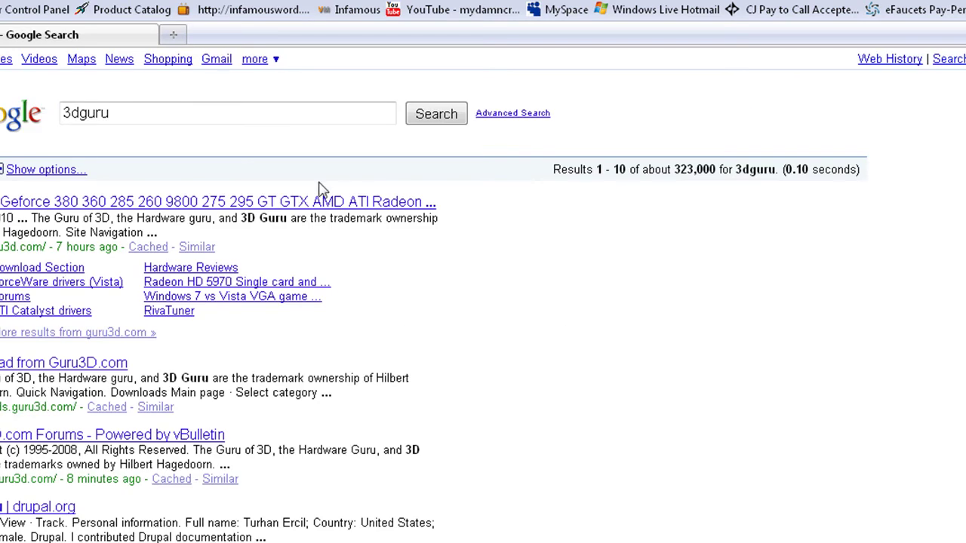
click(339, 203)
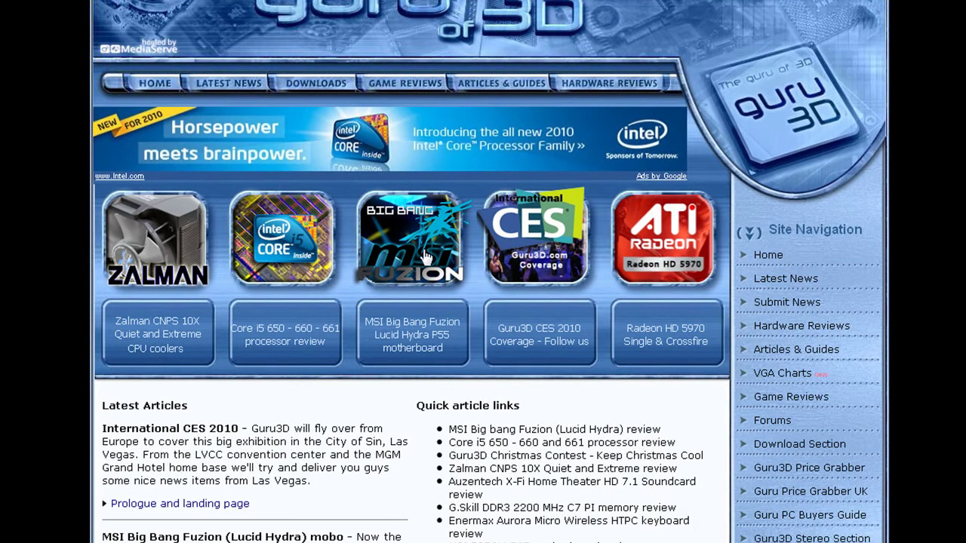
click(304, 88)
Step: Open Guru3D's NVIDIA GeForce Windows 7 driver list and mark the newest ForceWare version
scroll(241, 353, down, 4)
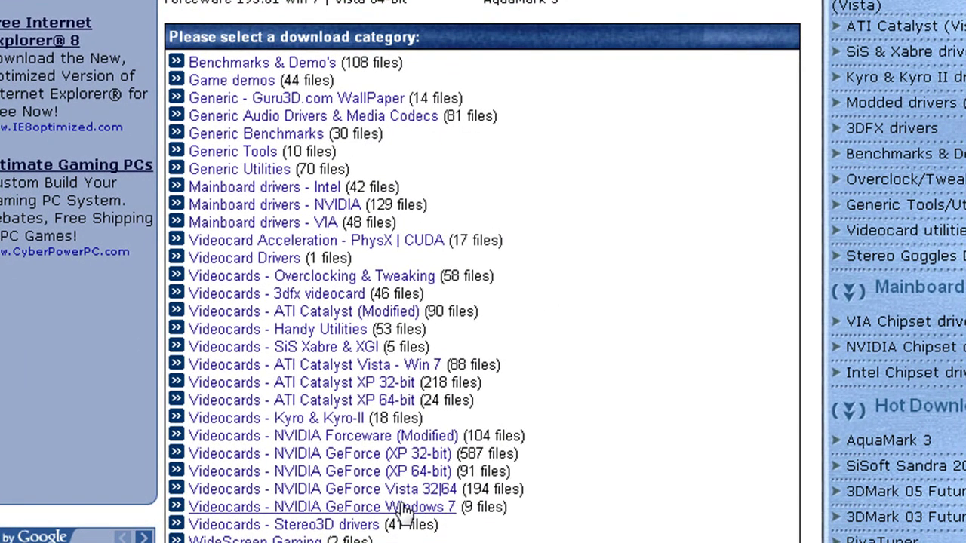
click(404, 508)
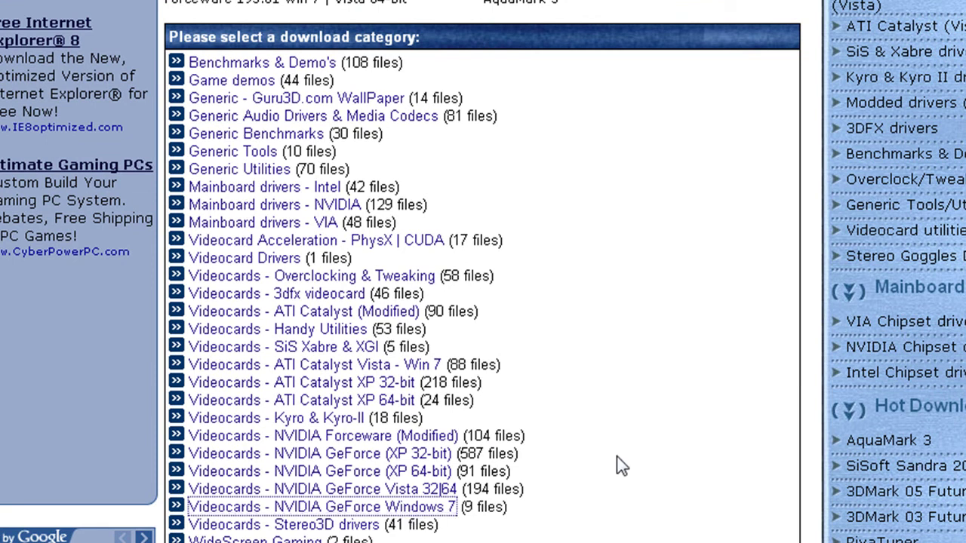
scroll(596, 302, down, 3)
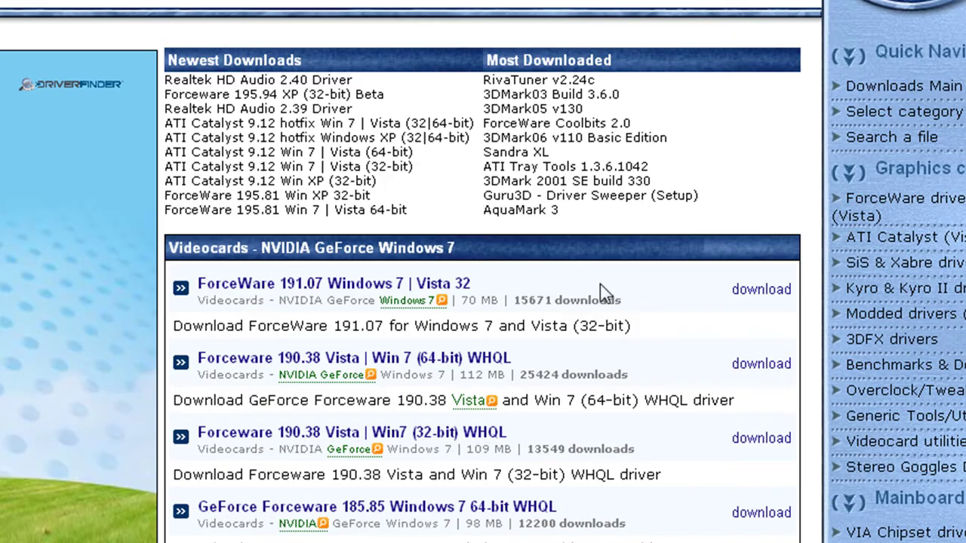
drag(334, 325, 377, 325)
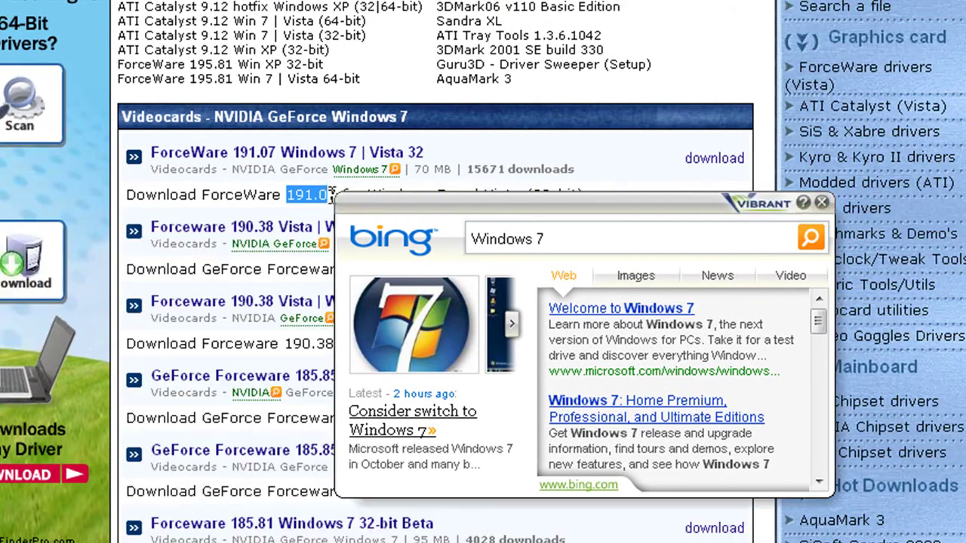
scroll(255, 363, down, 2)
scroll(308, 362, down, 6)
scroll(307, 362, up, 10)
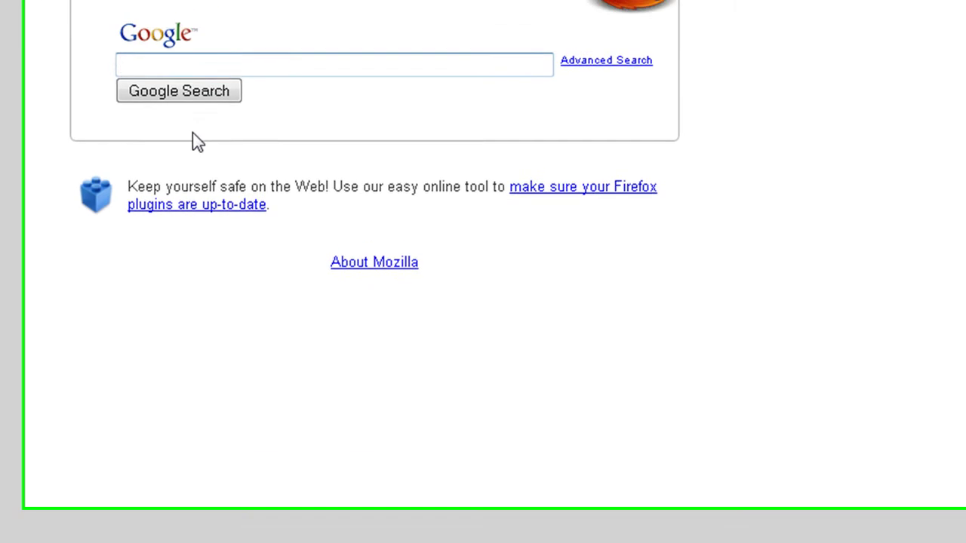
Step: Look up NVIDIA's GeForce GTX 295 Windows 7 32-bit driver and highlight version 195.62 WHQL
text(nvdia)
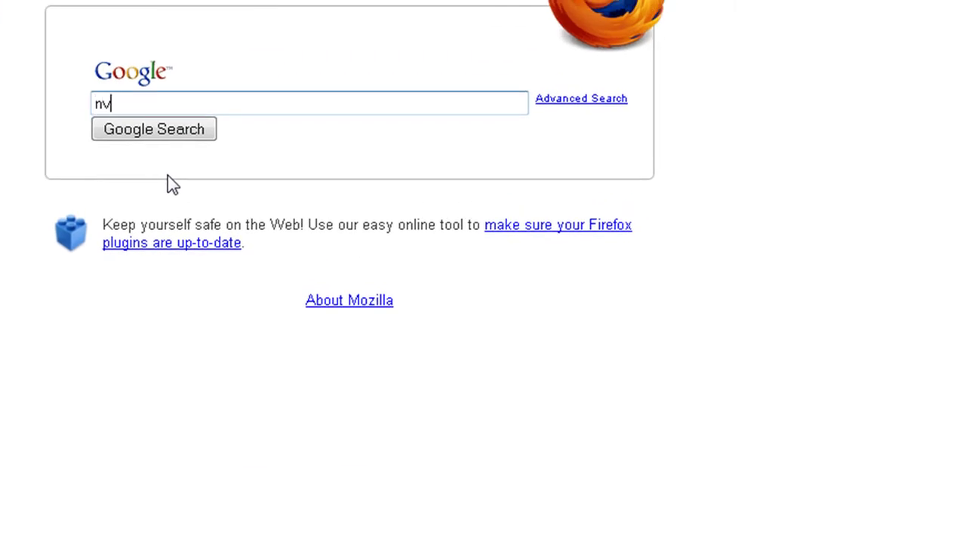
text(.com)
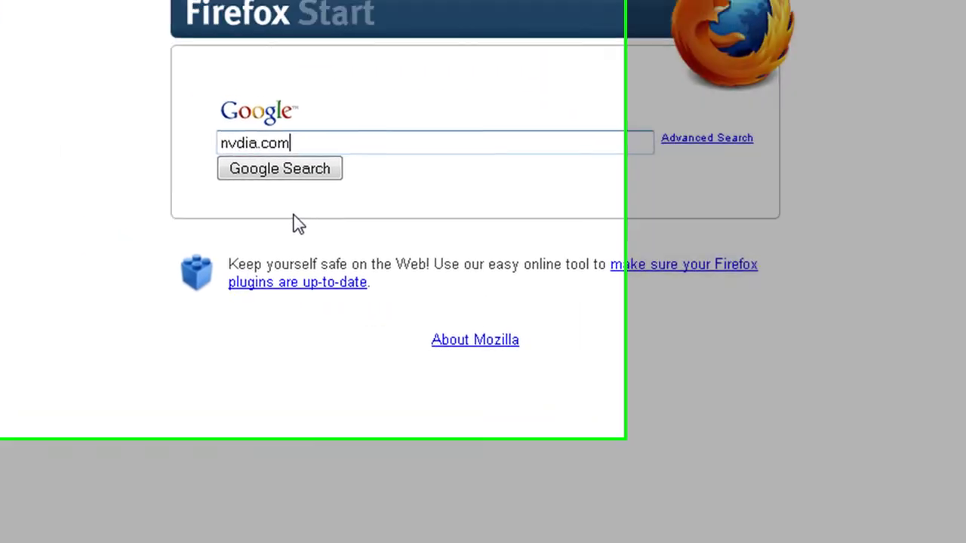
key(Return)
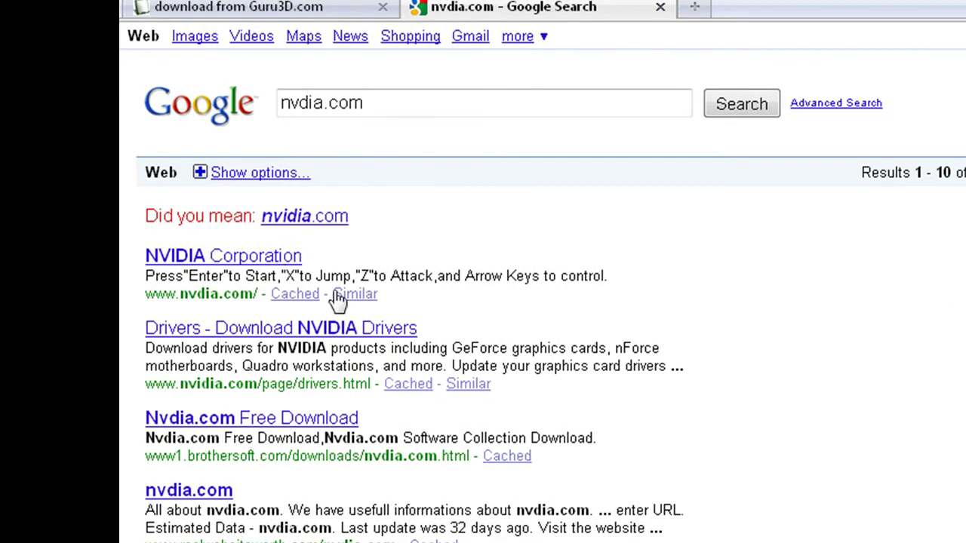
click(285, 330)
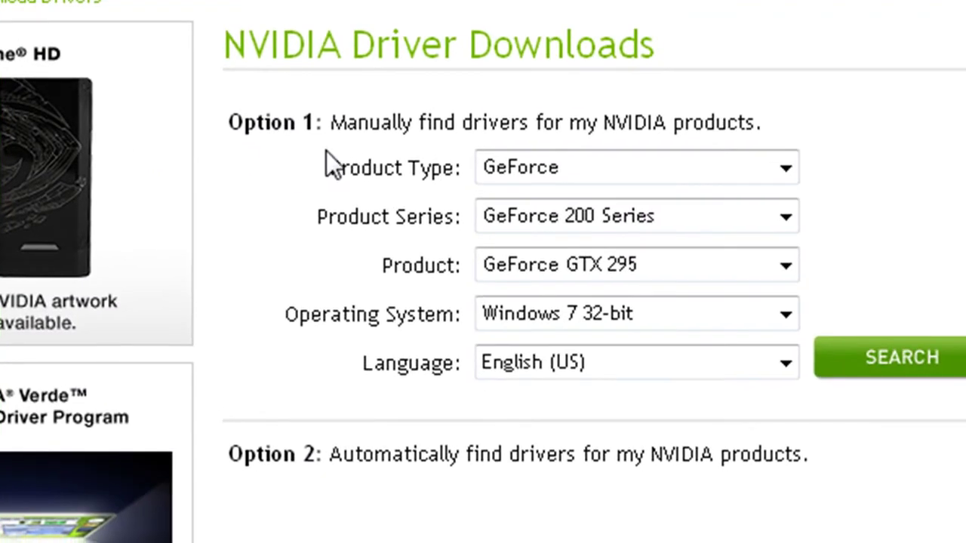
click(917, 361)
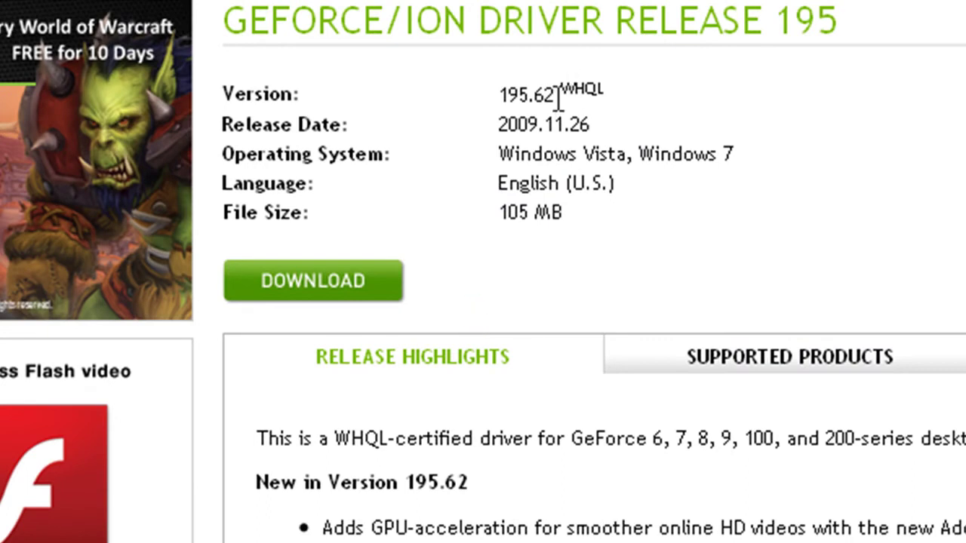
drag(559, 98, 502, 96)
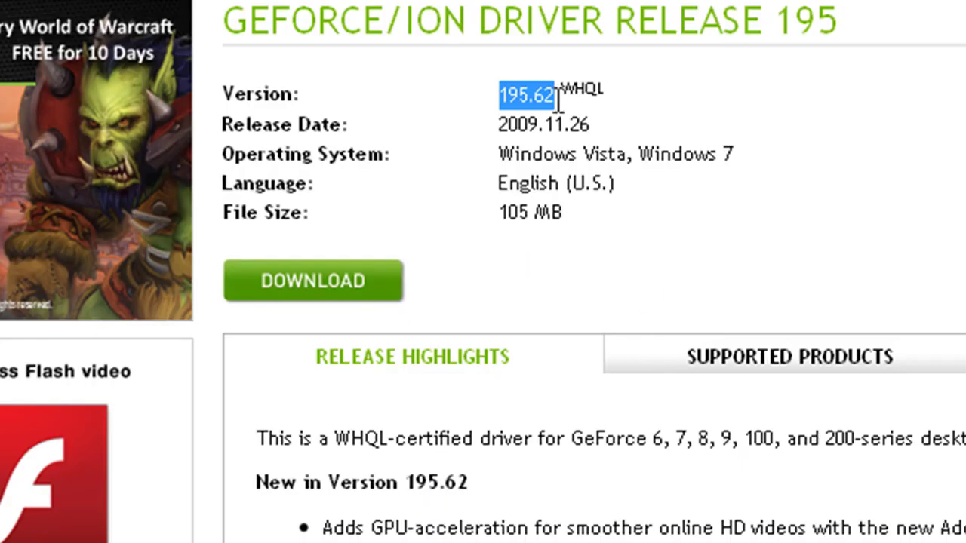
drag(557, 97, 502, 95)
drag(604, 102, 529, 96)
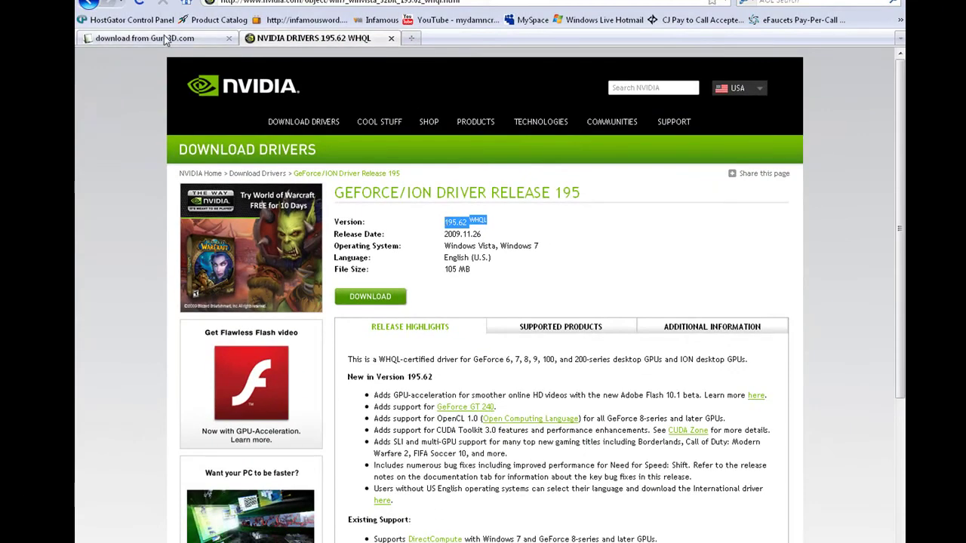
click(145, 38)
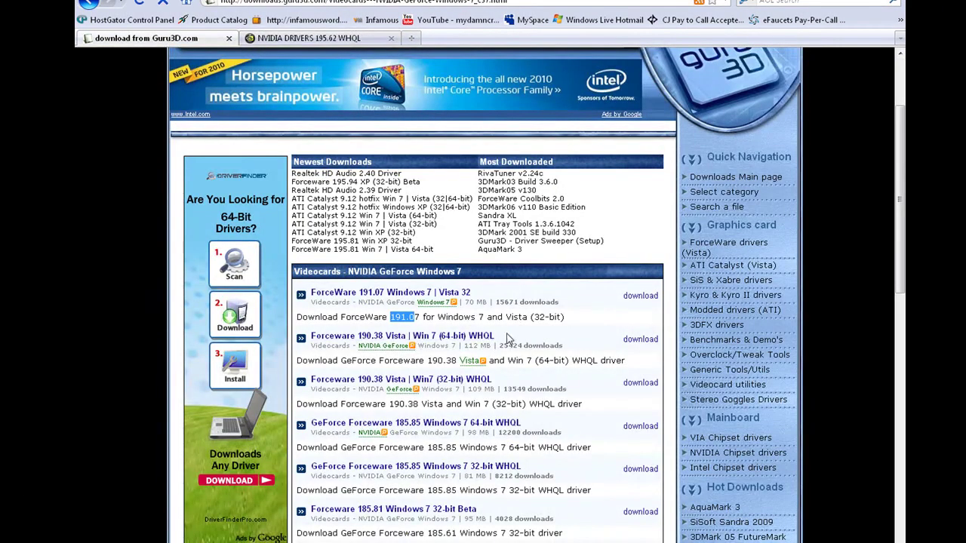
drag(494, 337, 340, 342)
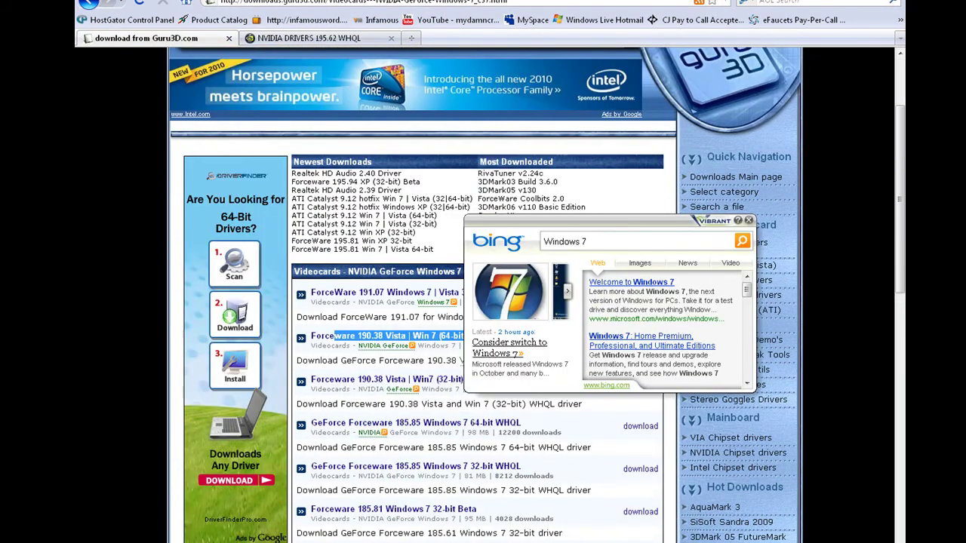
click(302, 38)
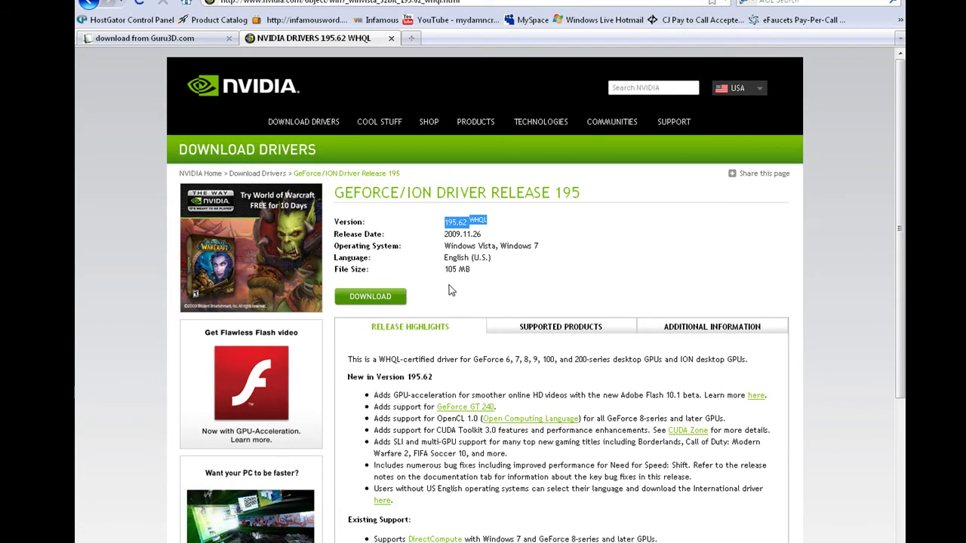
scroll(464, 236, down, 3)
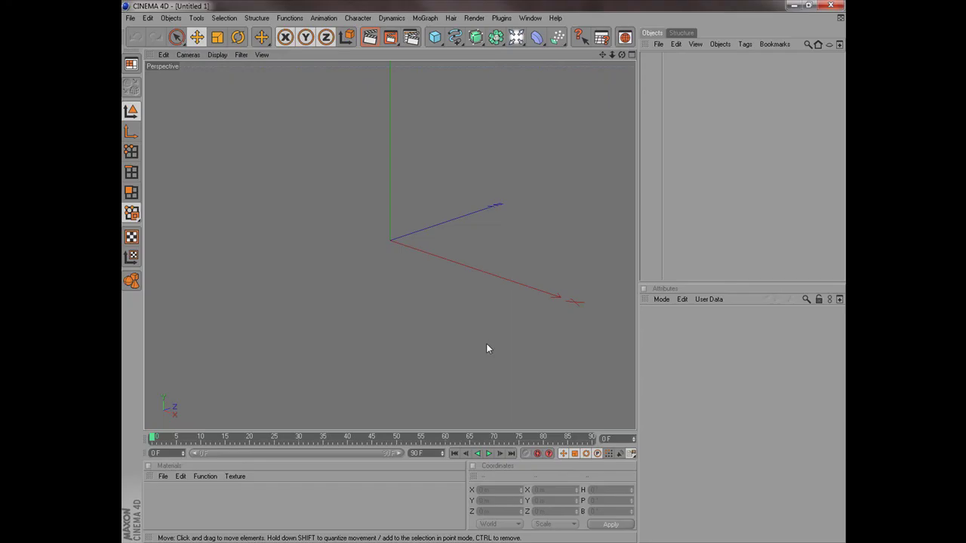
Step: Open the CINEMA 4D Preferences and check the Attribute Manager Limit value of 2048
click(148, 17)
click(178, 218)
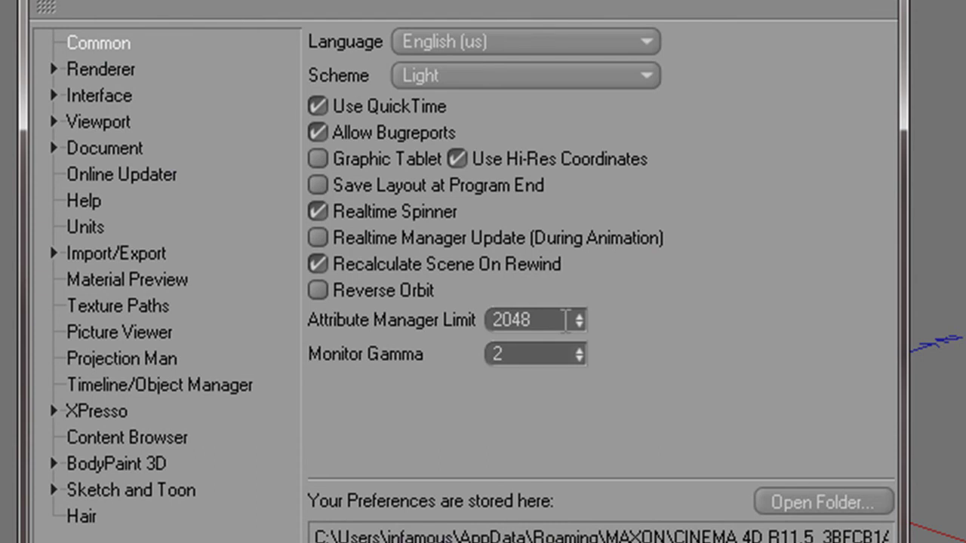
drag(563, 320, 448, 320)
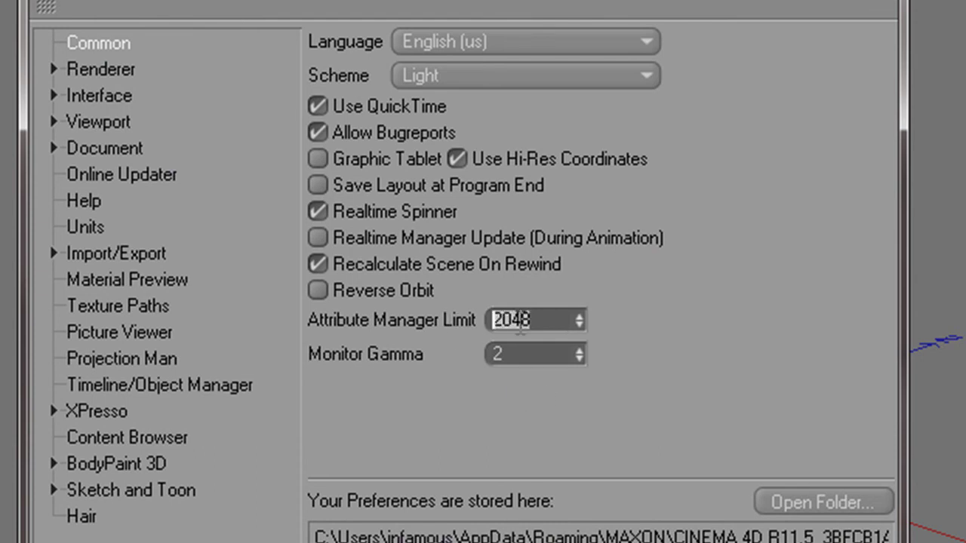
click(546, 320)
drag(556, 320, 424, 320)
Step: Try Monitor Gamma at 2.01 and 2.02, then set it back to 2
click(519, 351)
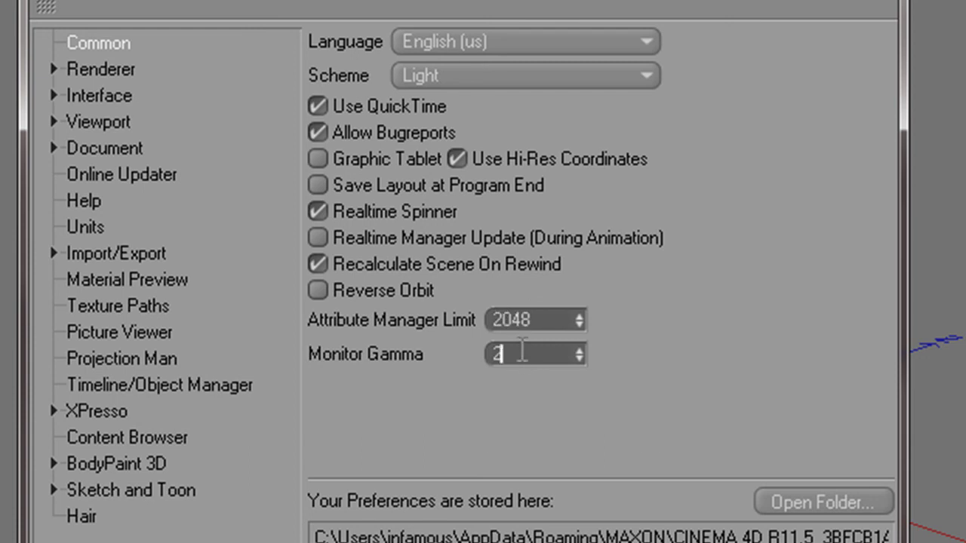
click(579, 351)
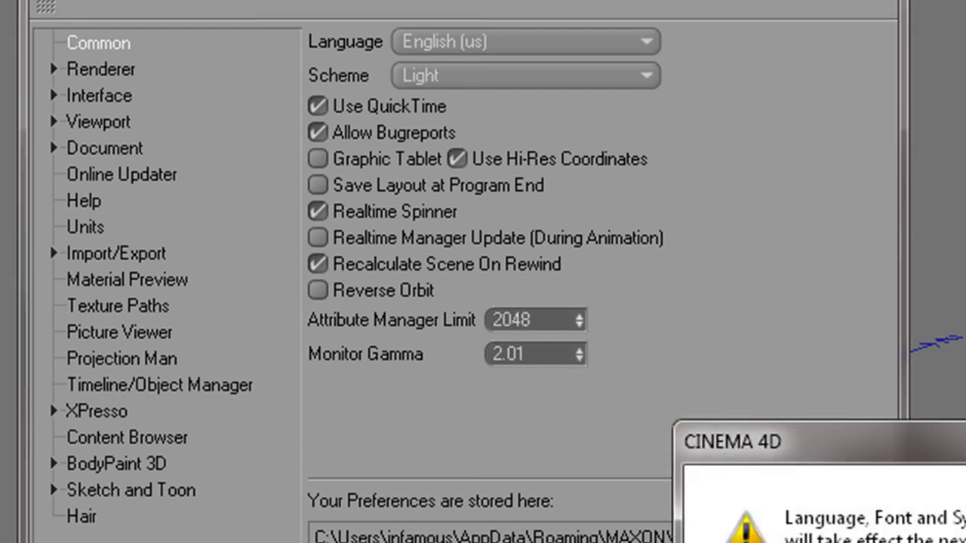
click(580, 350)
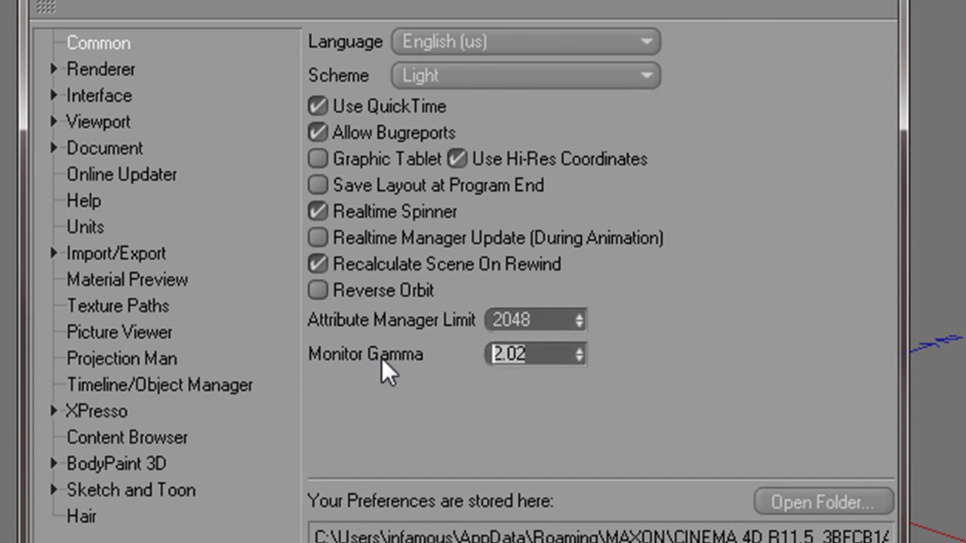
text(2)
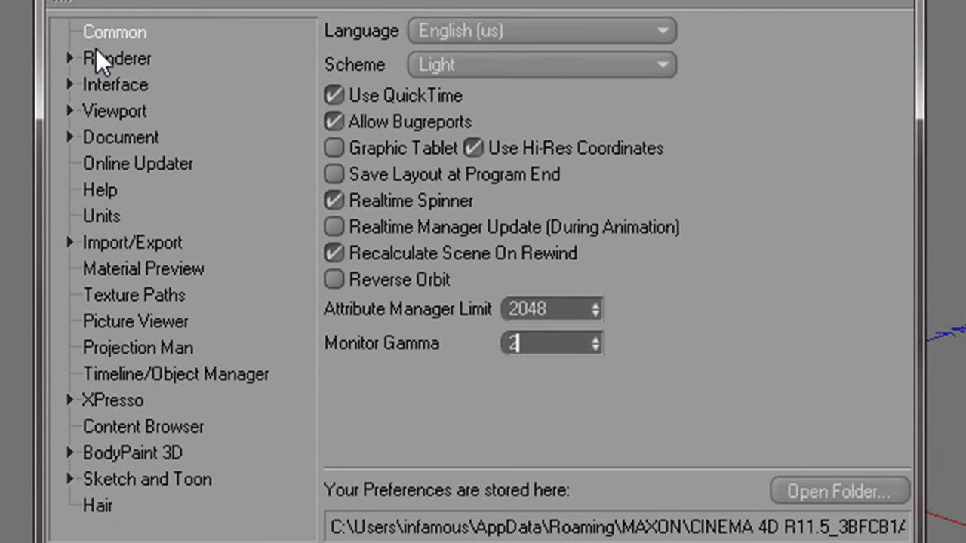
Step: In Renderer preferences, keep 8 render threads and Sub-Polygon Displacement Memory at 2000 MB
click(102, 60)
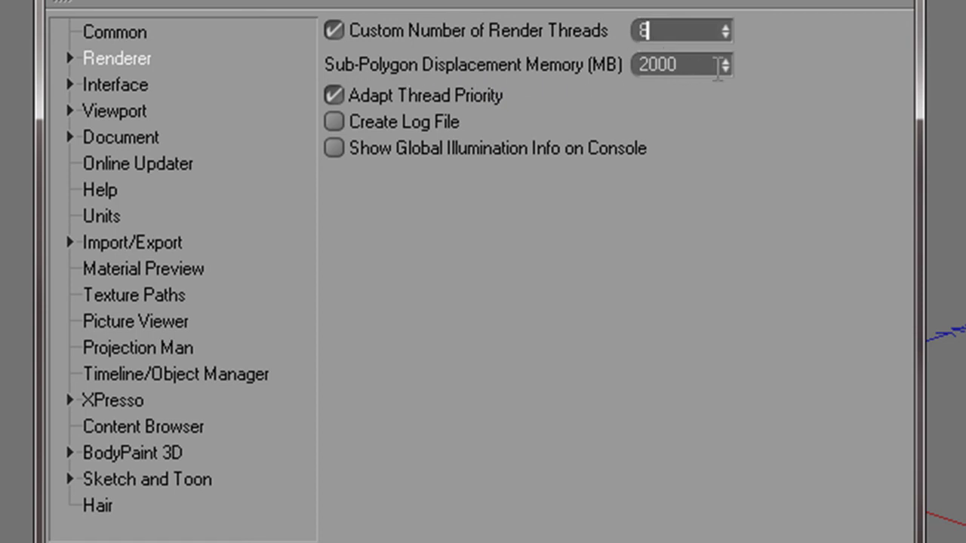
click(718, 66)
text(2)
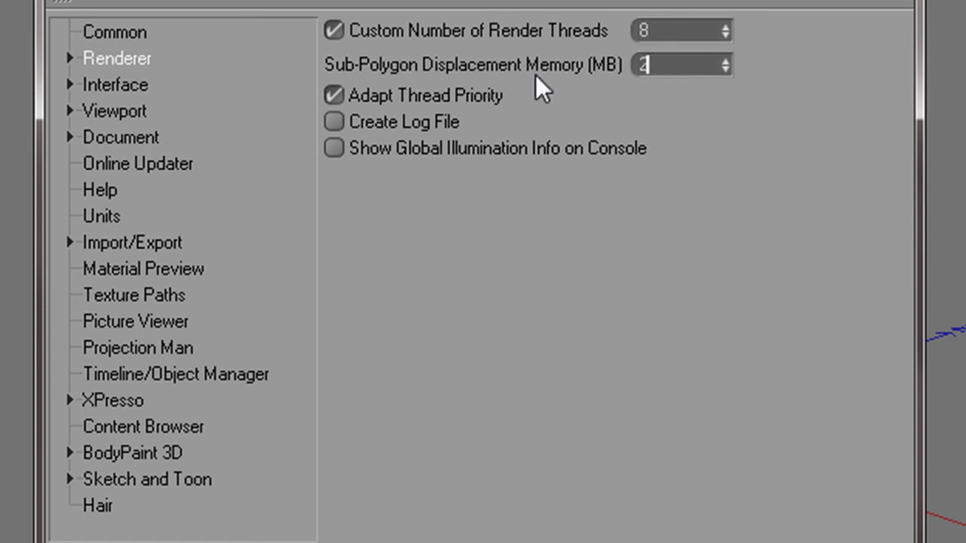
text(048)
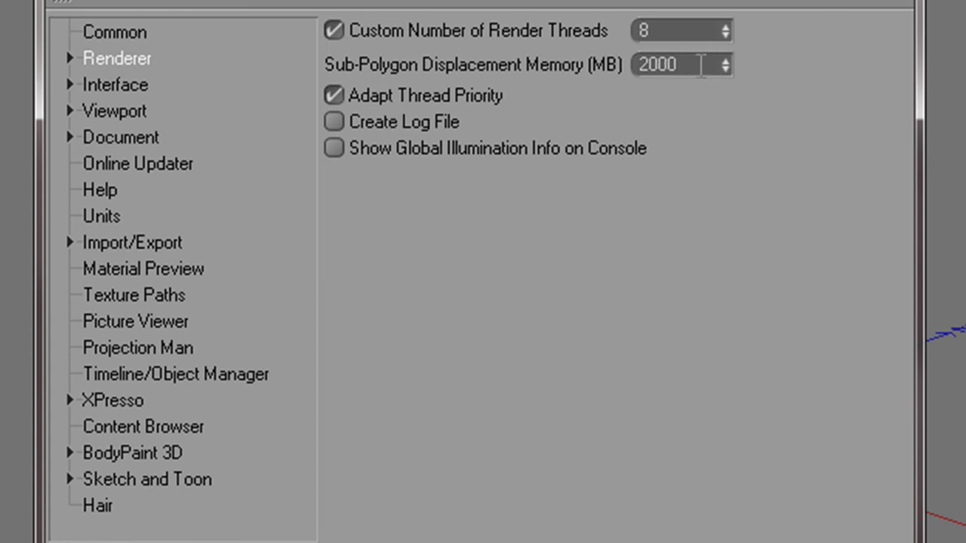
click(701, 65)
click(849, 226)
click(118, 34)
click(864, 0)
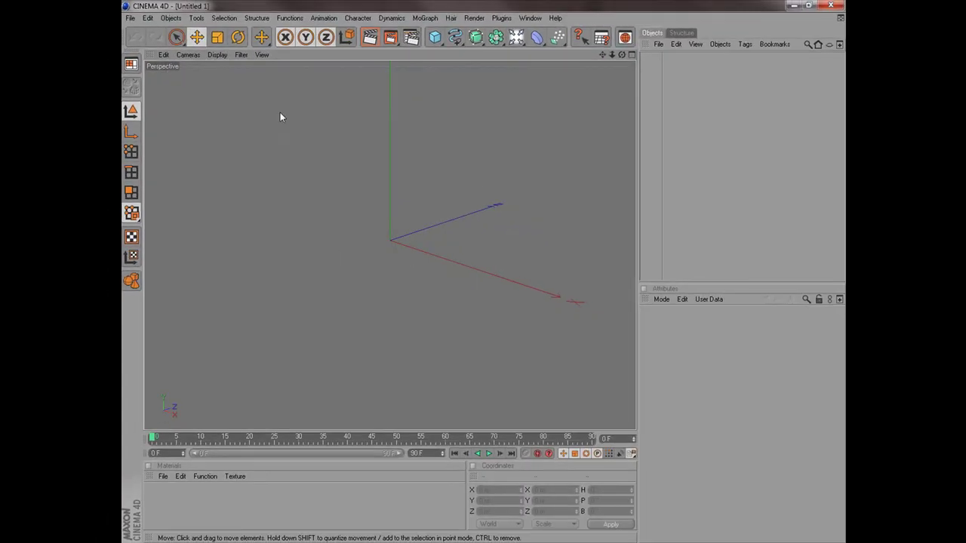